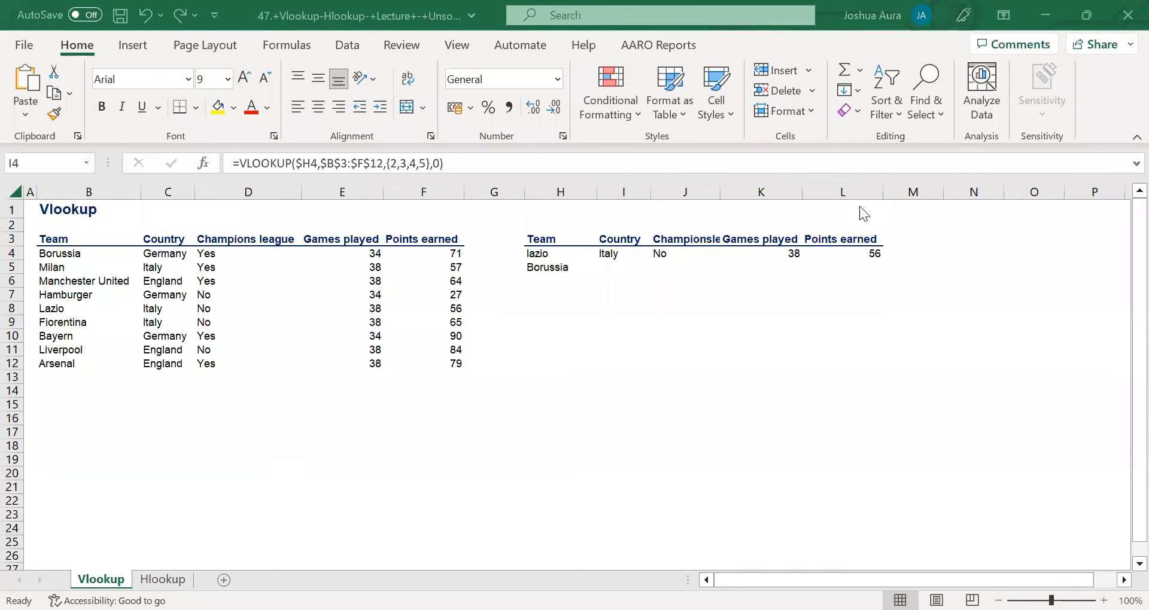
Clear the existing VLOOKUP formula from cell I4 in the team lookup table.
click(607, 254)
key(Delete)
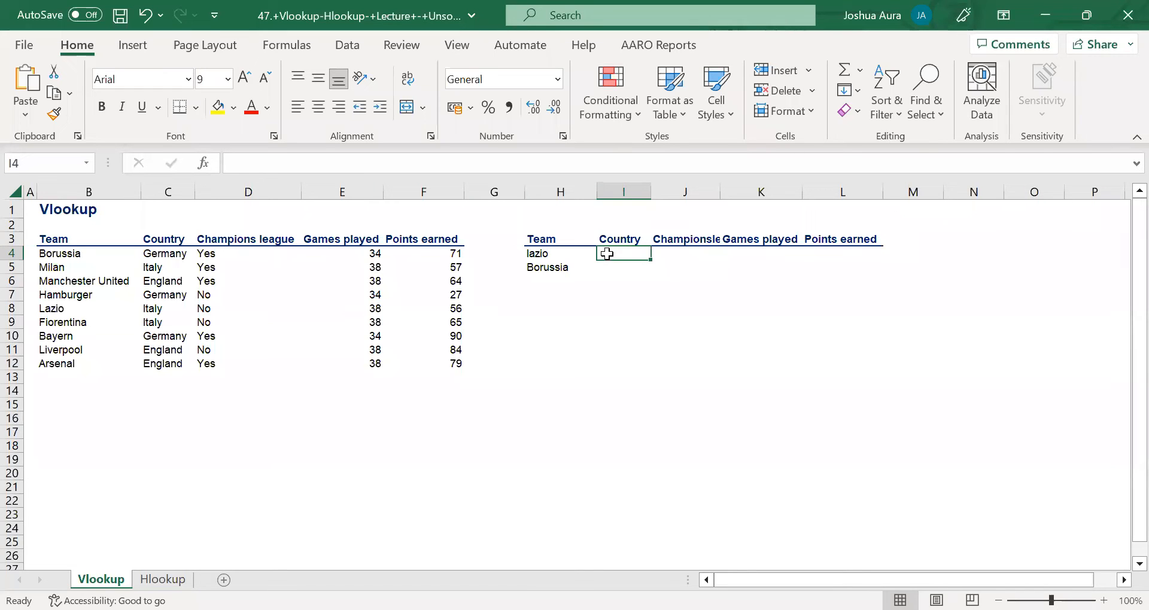
scroll(608, 254, right, 3)
ctrl+scroll(607, 254, up, 2)
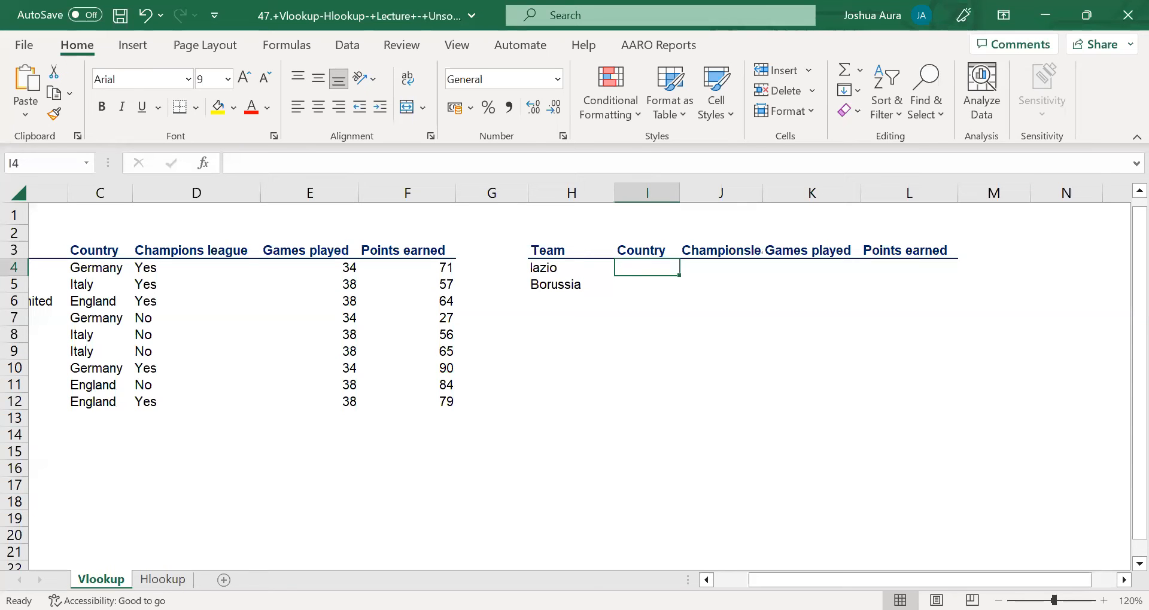
drag(771, 580, 737, 571)
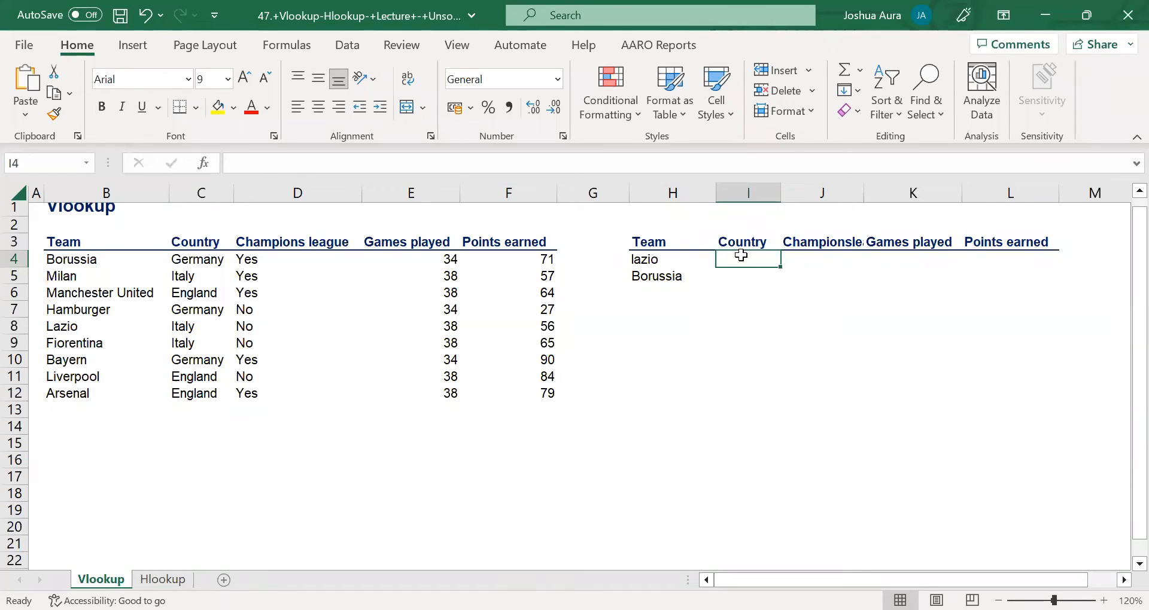
text(=)
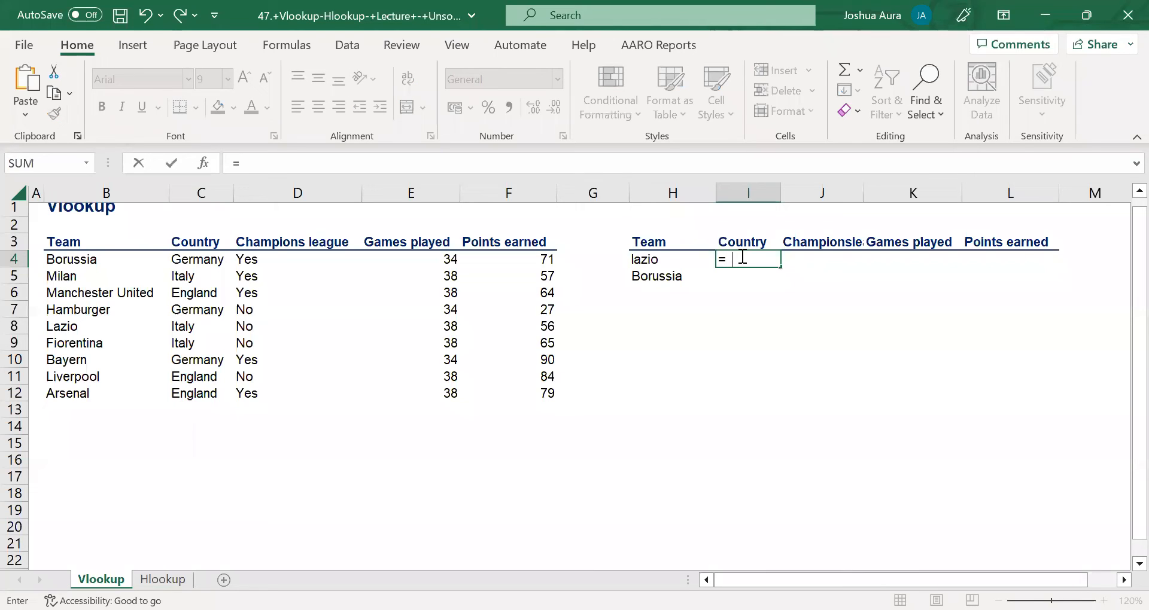
text(vloo)
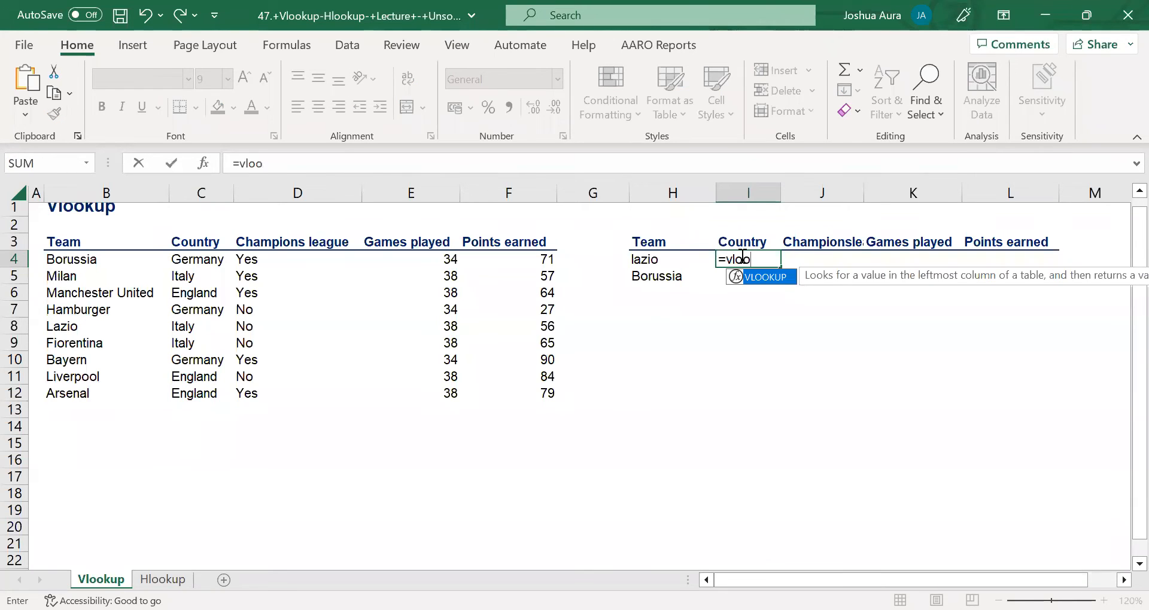
key(Tab)
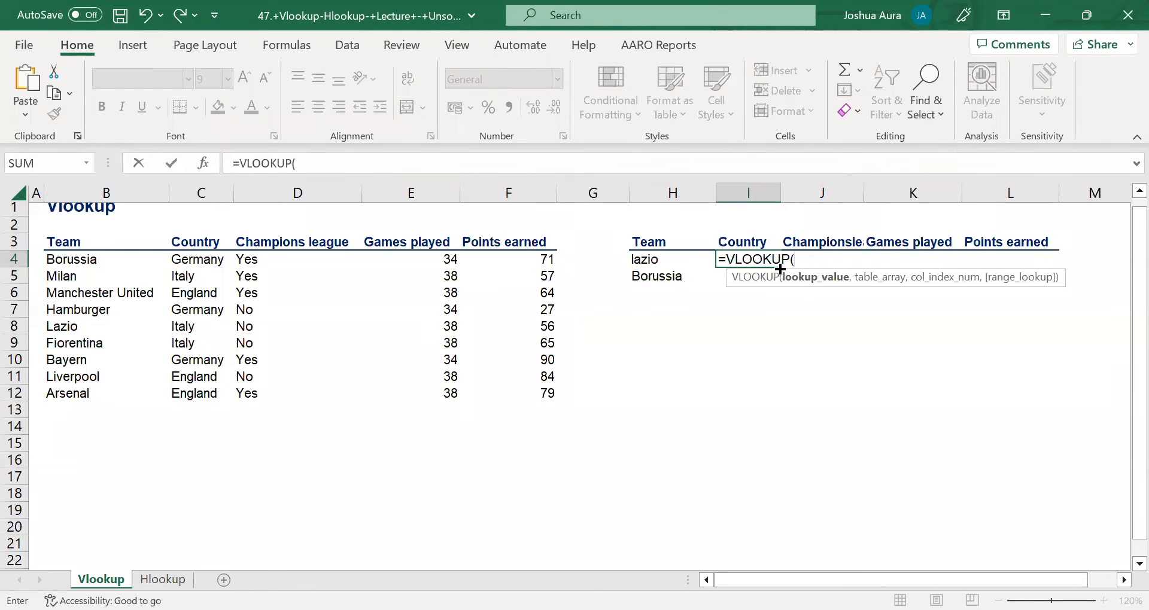
click(646, 259)
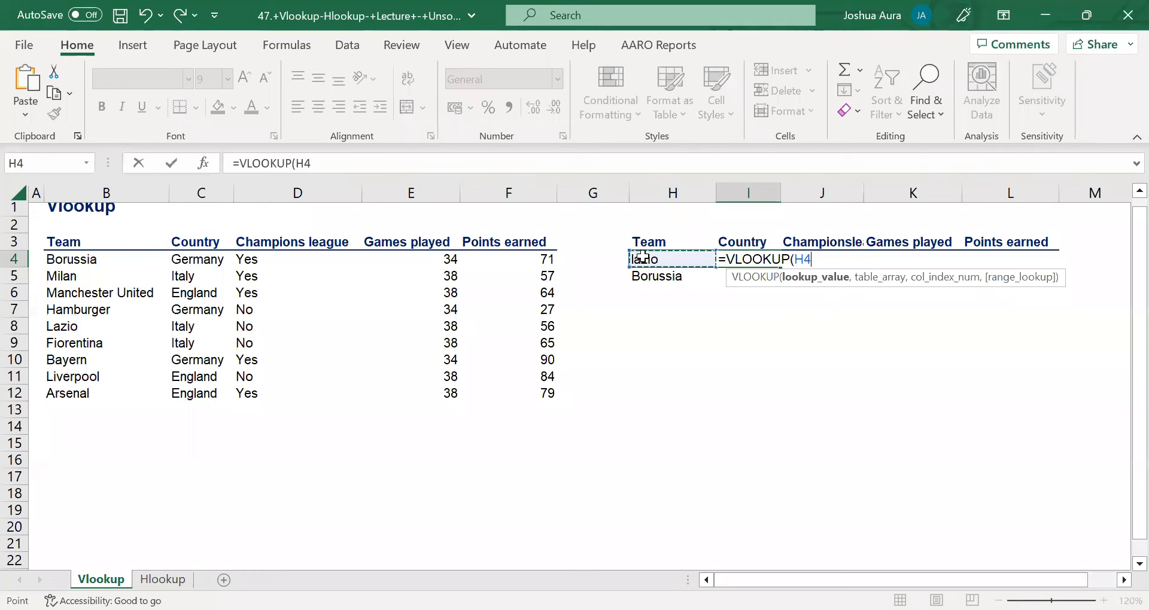
click(793, 261)
click(793, 261)
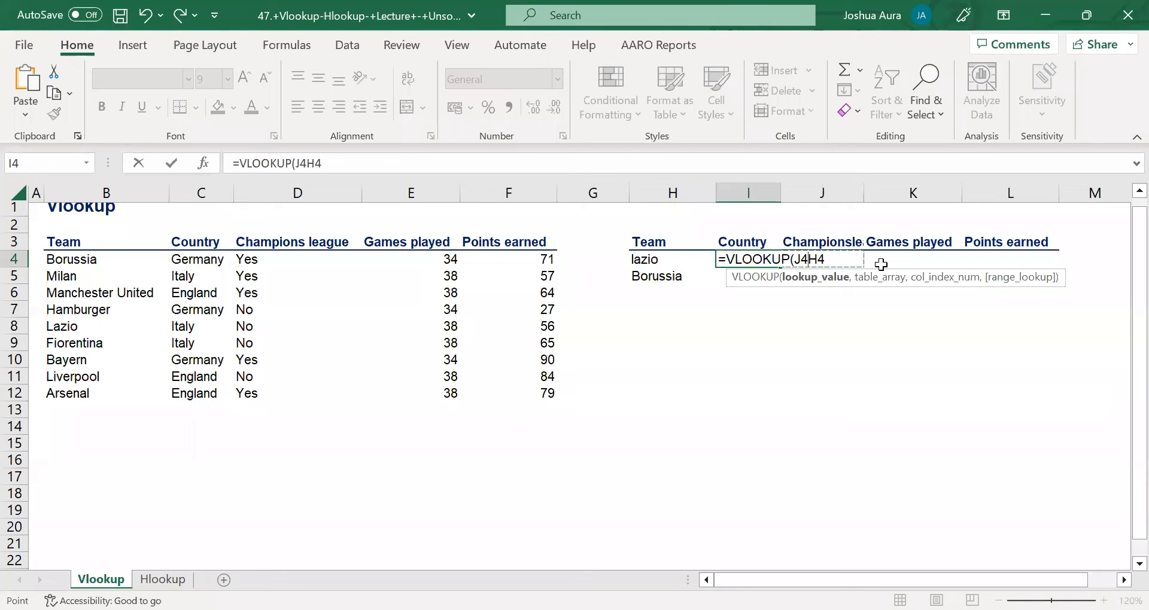
key(Escape)
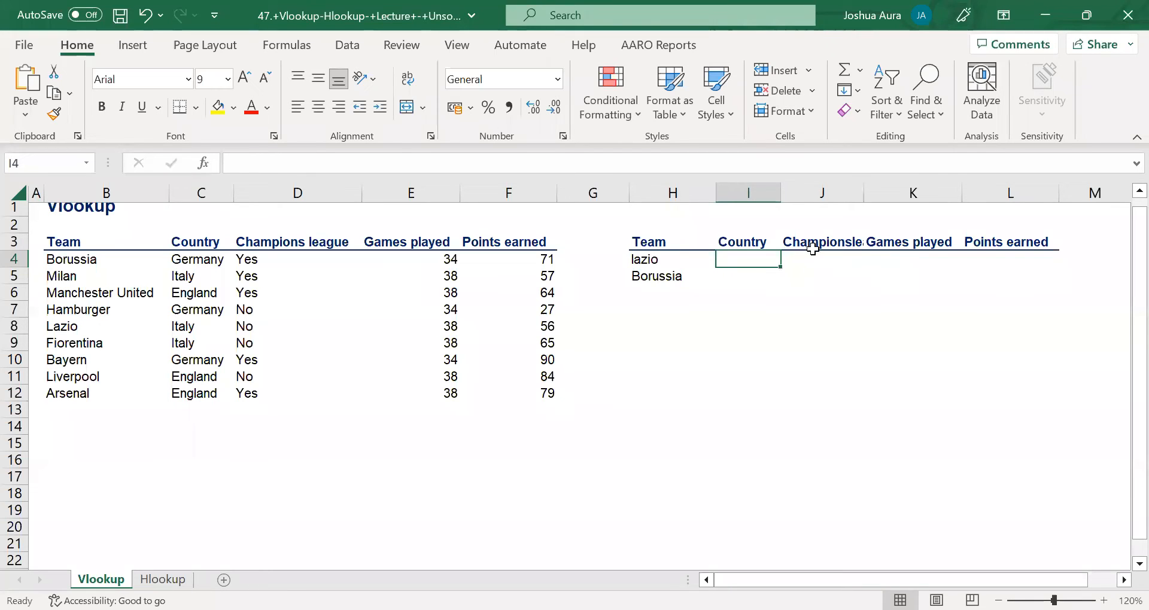
click(739, 305)
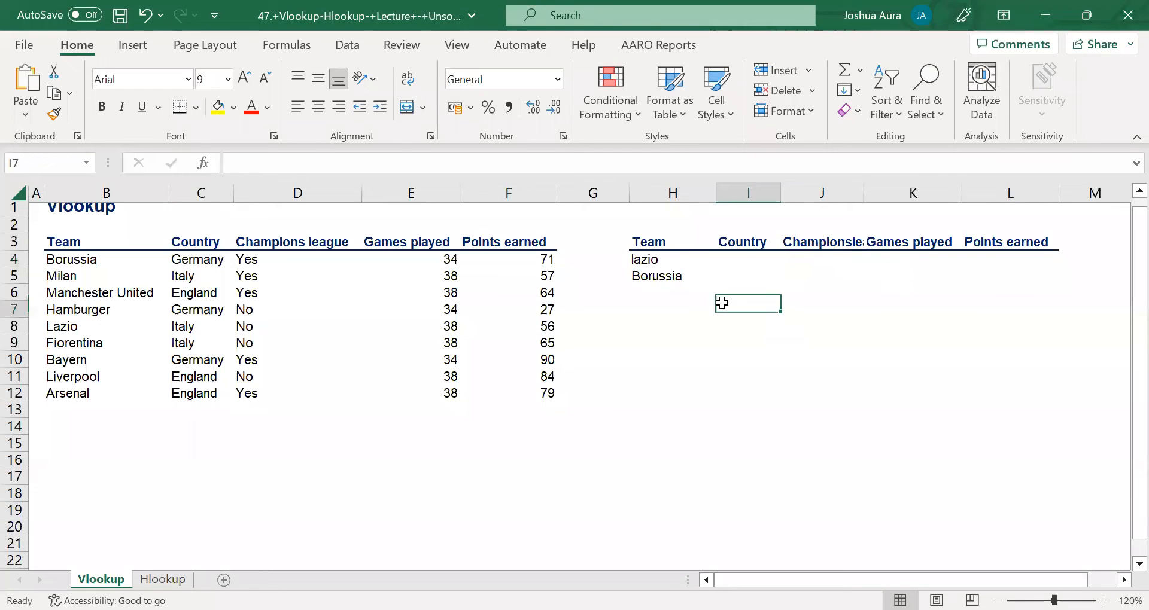
Begin a VLOOKUP formula in I4 with $H4 as the lookup value, locking only the column.
click(723, 258)
text(=)
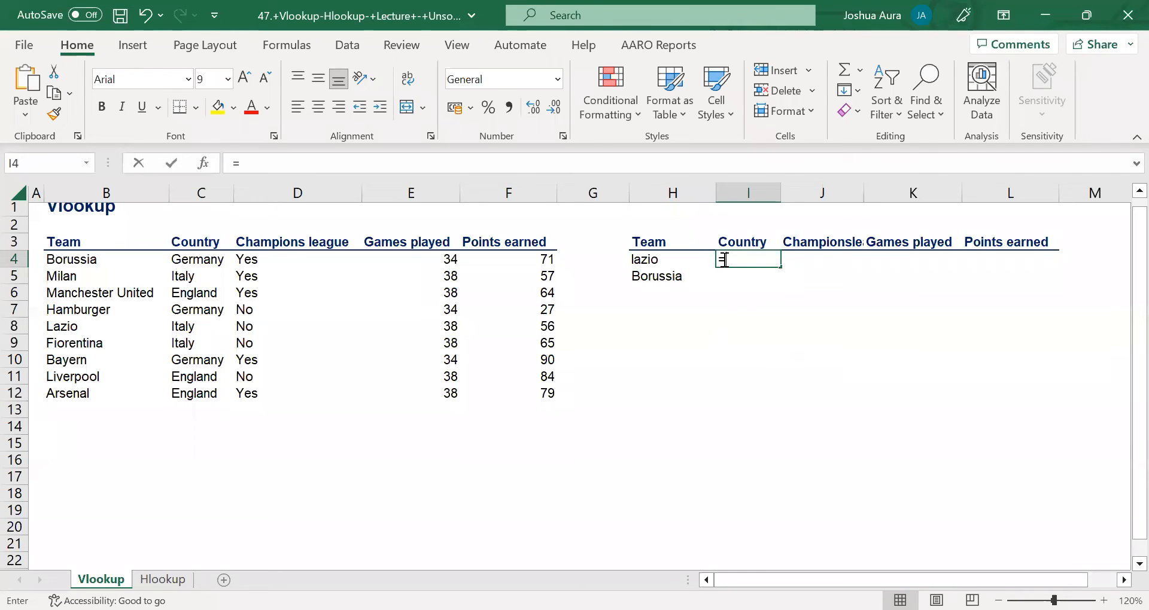
text(vloo)
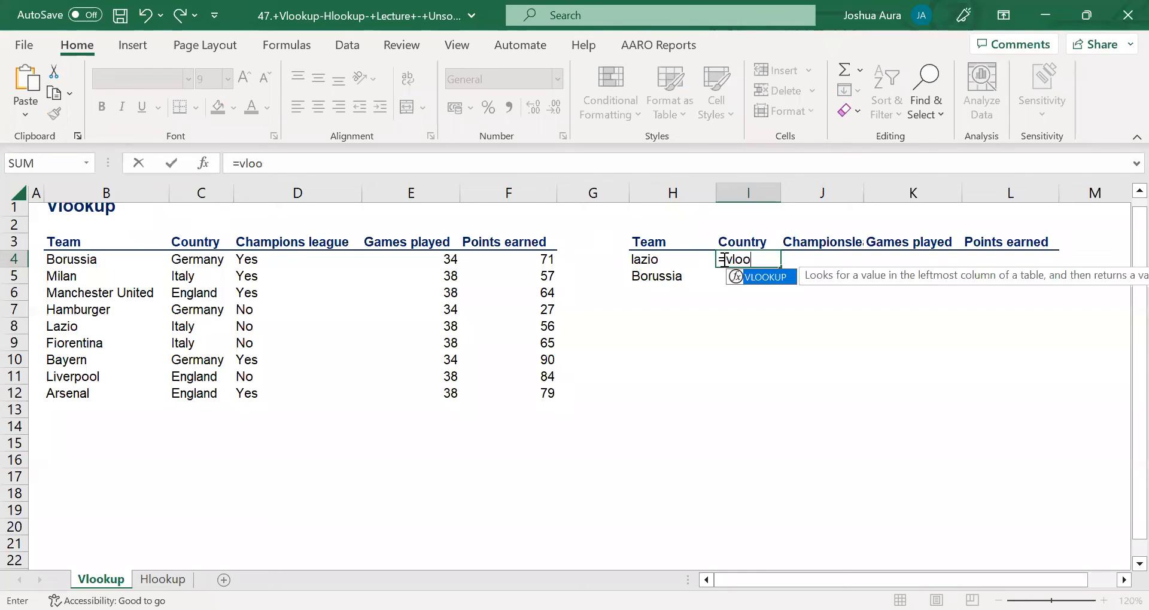
key(Tab)
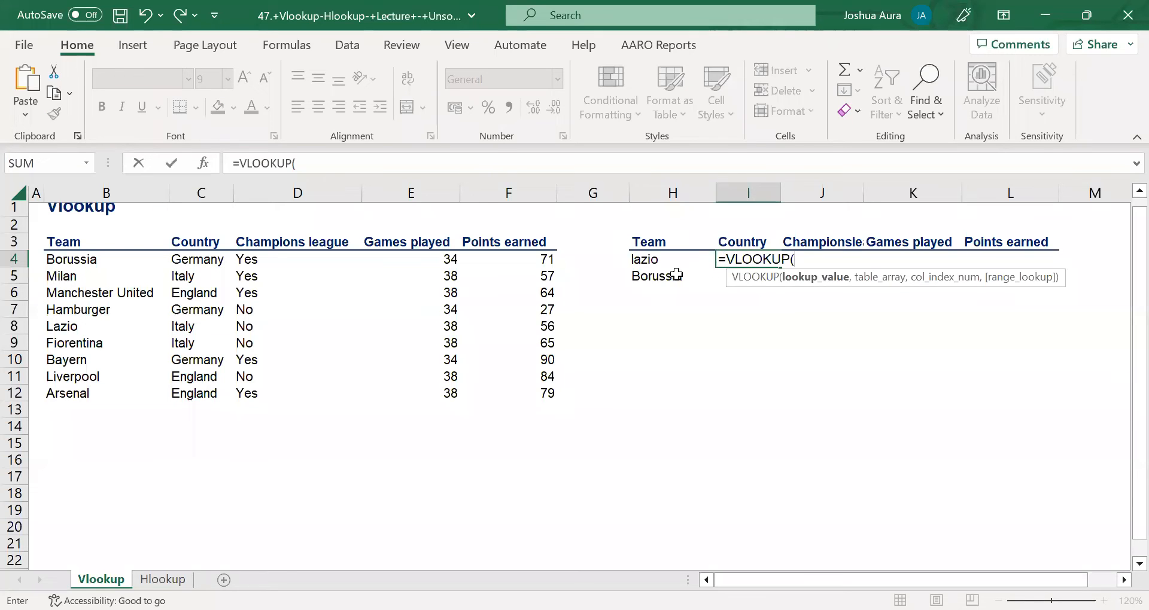
click(640, 261)
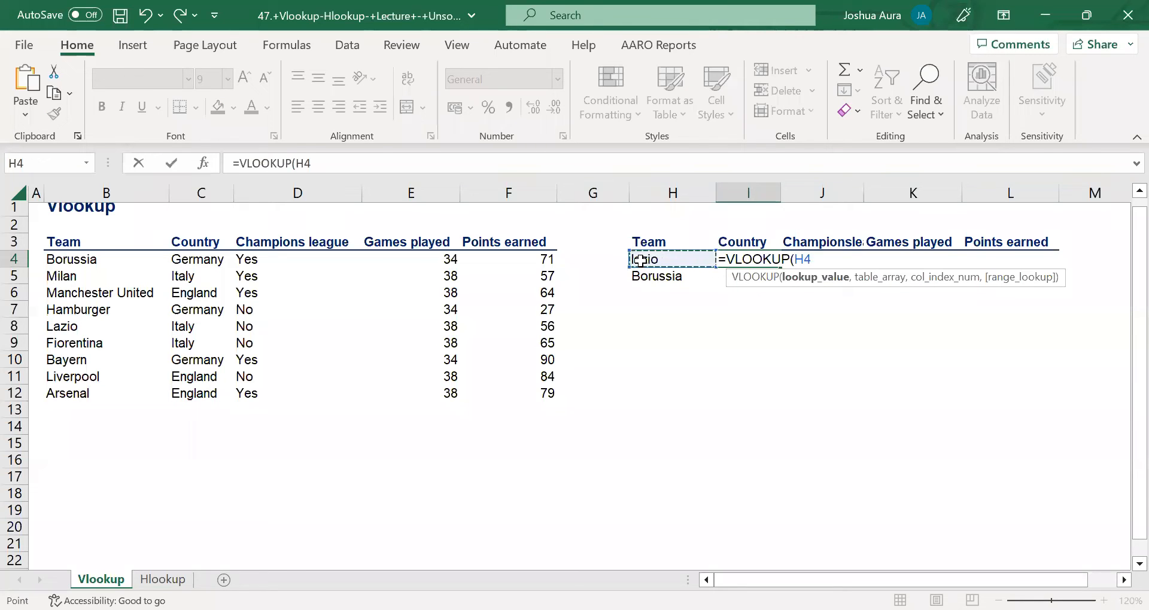
click(798, 258)
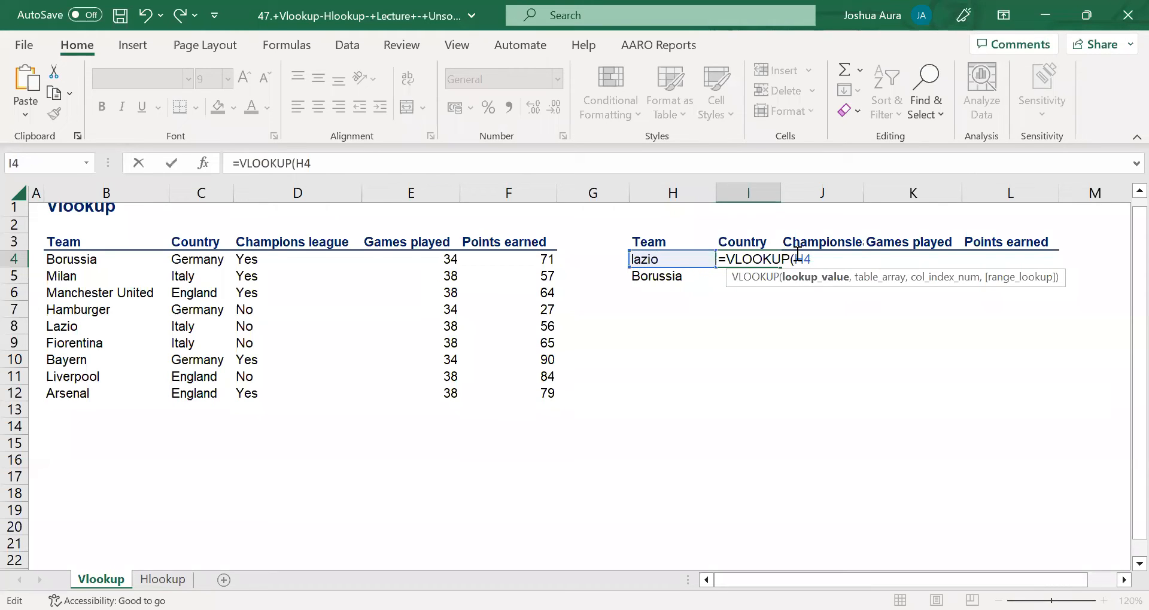
text($H4,)
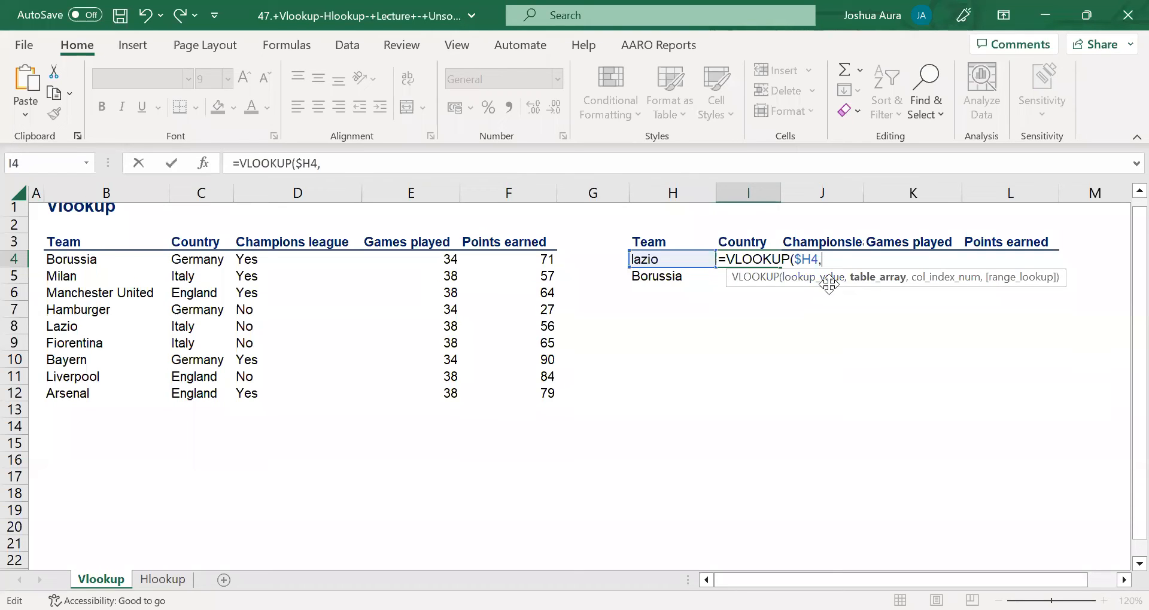
Use the whole team table including its headers as the absolute table array $B$3:$F$12.
click(53, 242)
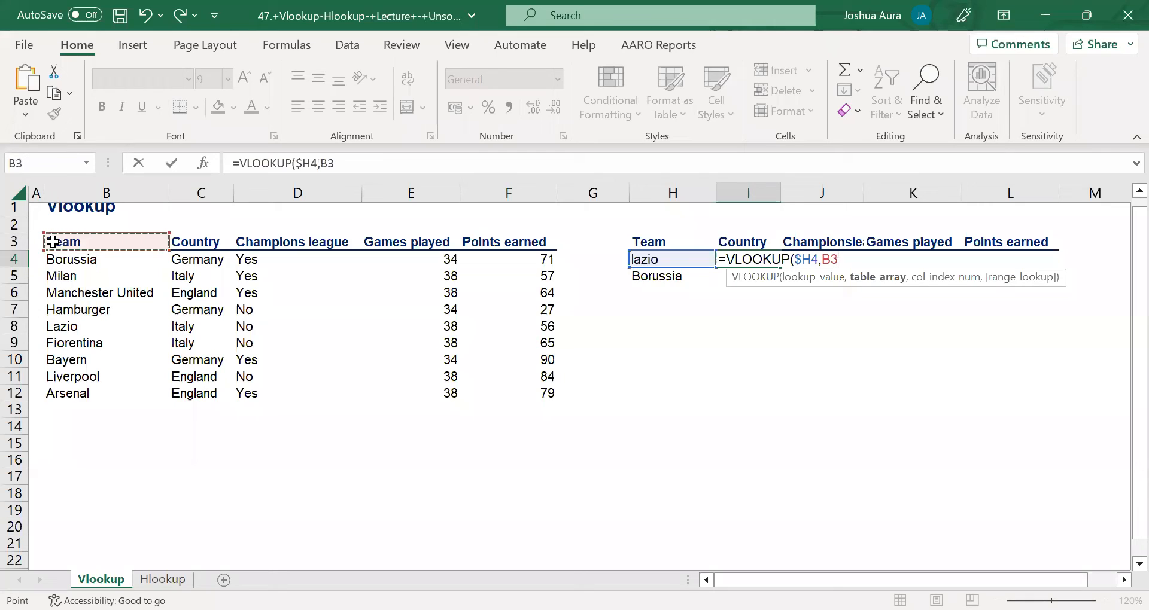
key(ctrl+shift+Right)
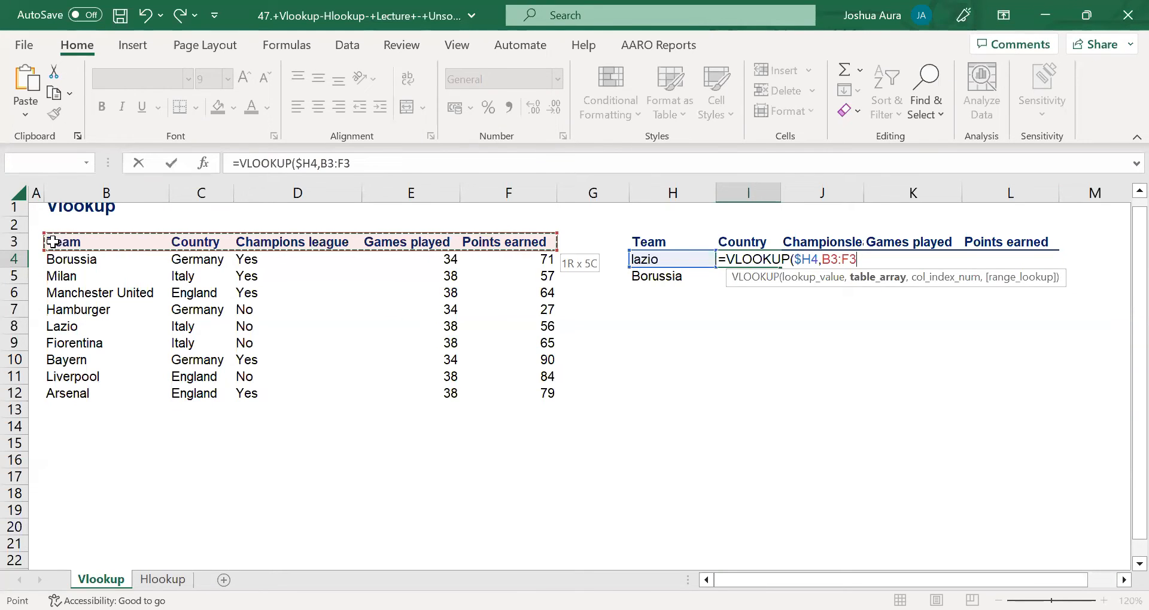
key(ctrl+shift+Down)
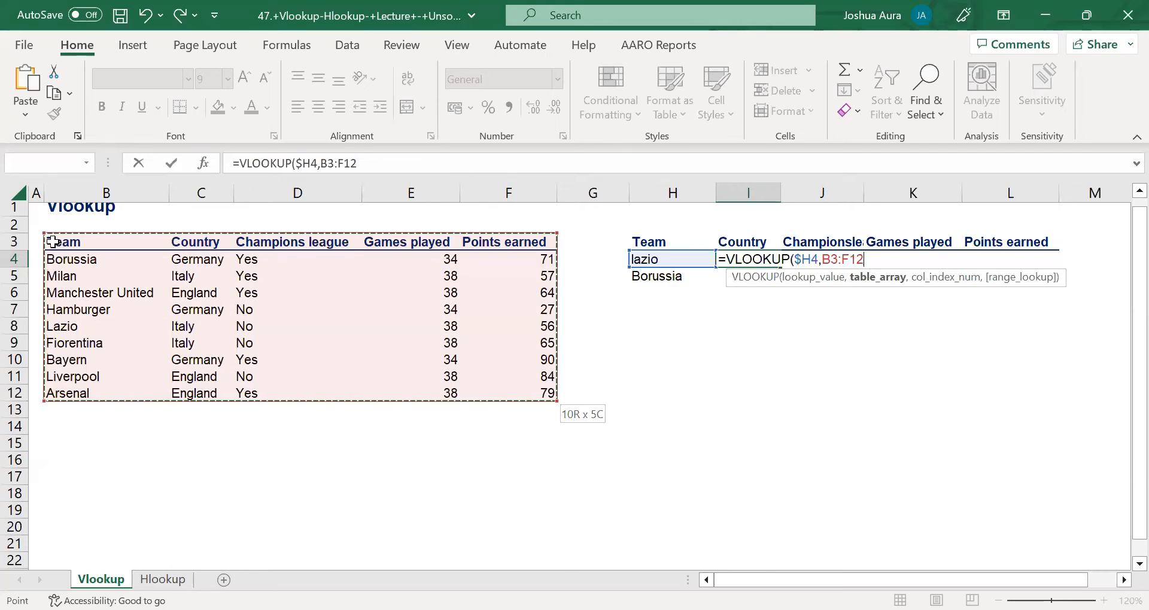
key(F4)
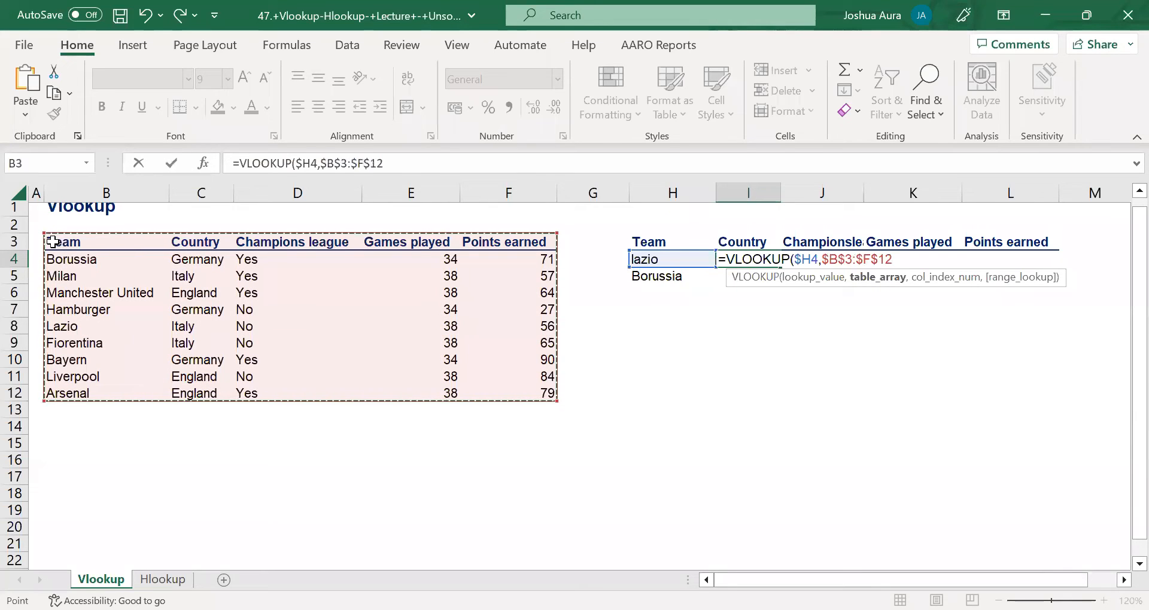
text(,)
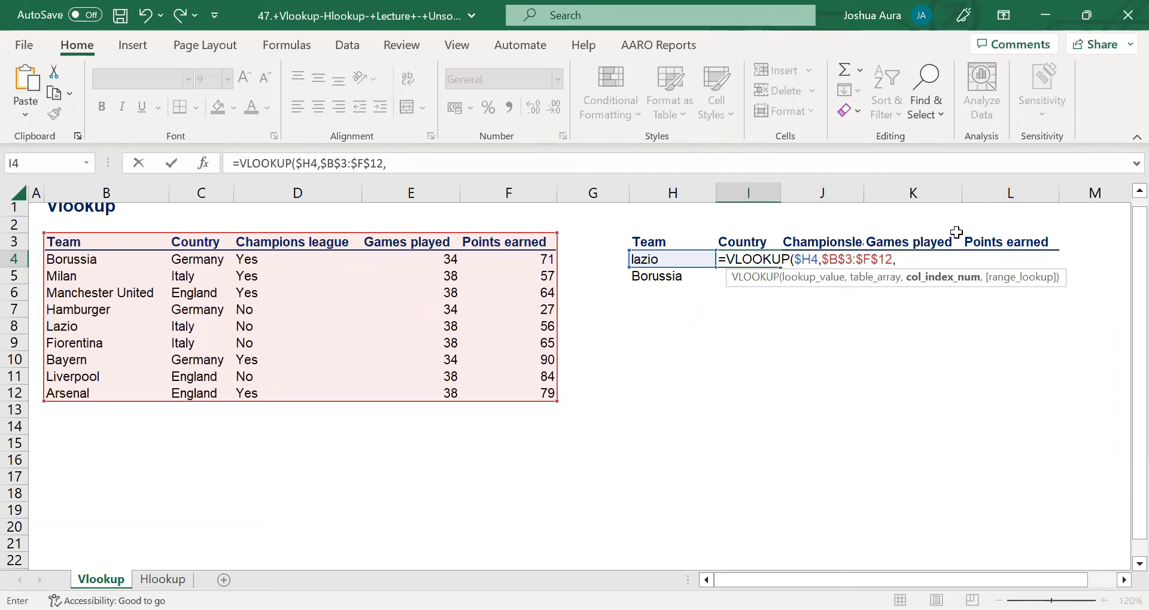
Enter the array {2,3,4,5} as the formula's column index argument.
text({)
text(2,3,4)
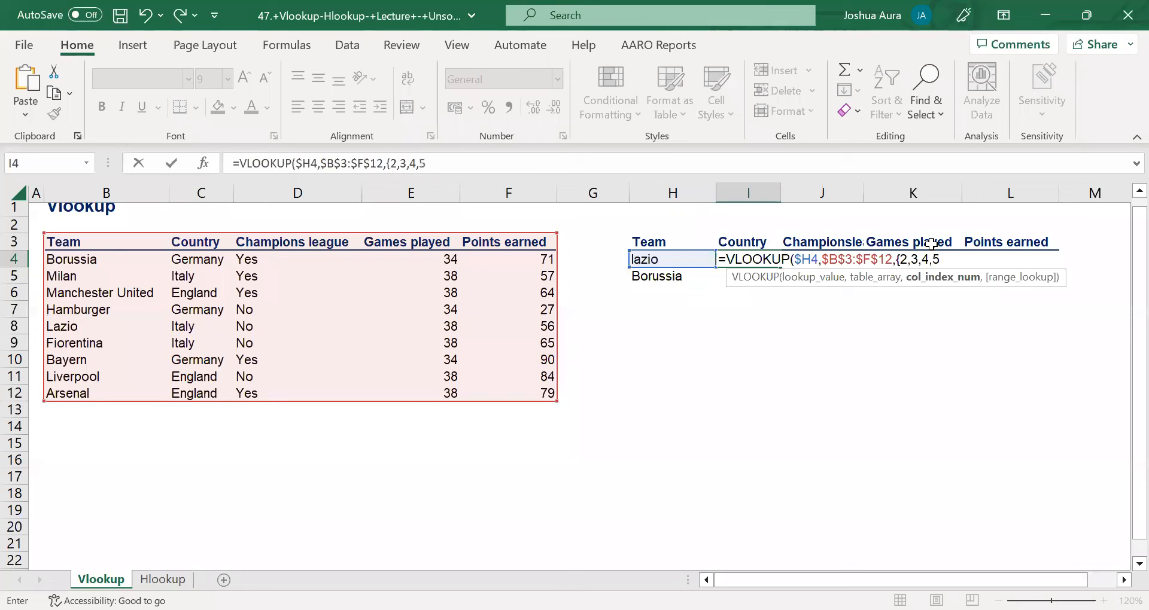
text(,5},)
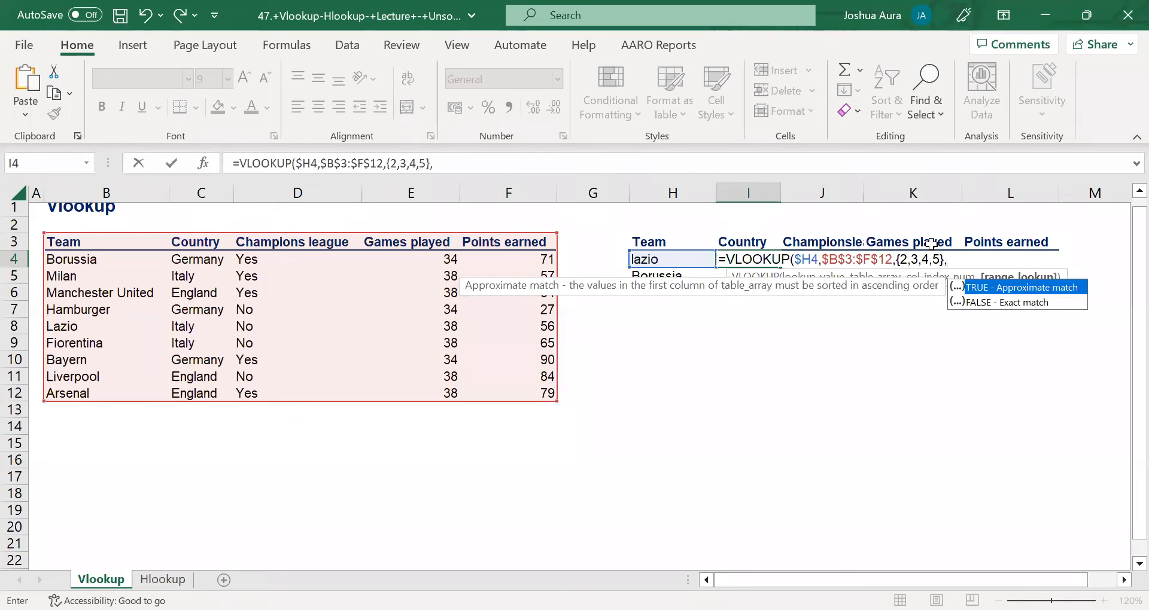
Set the range lookup to FALSE for an exact match and complete the VLOOKUP formula.
double_click(993, 304)
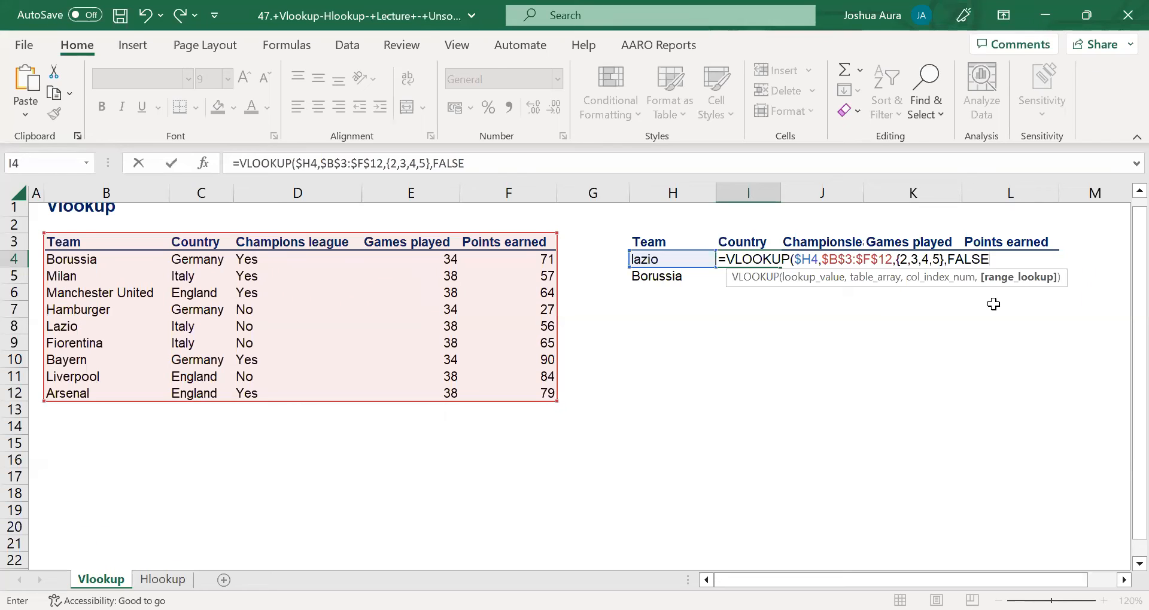
text())
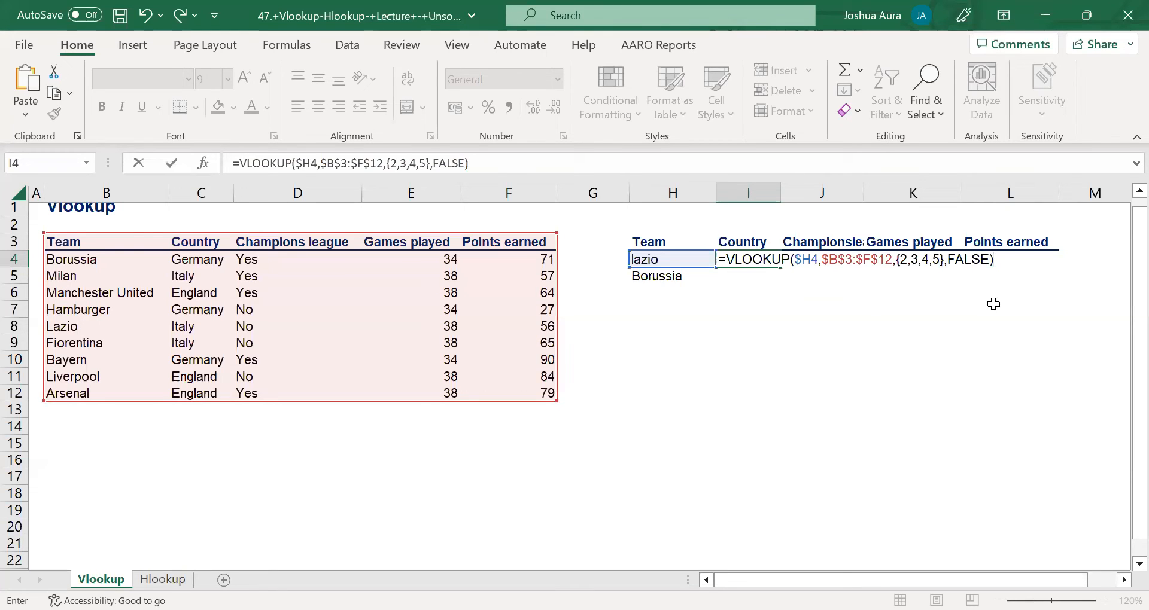
key(Return)
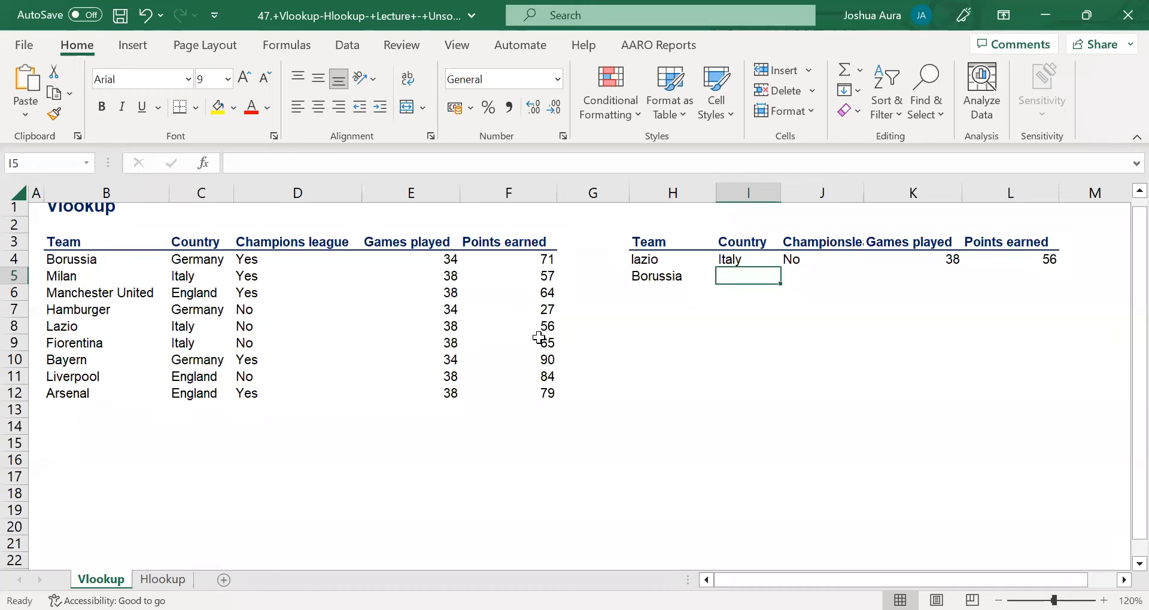
Fill the VLOOKUP formula from I4 down to I6 and enter Arsenal as the team in H6.
click(752, 262)
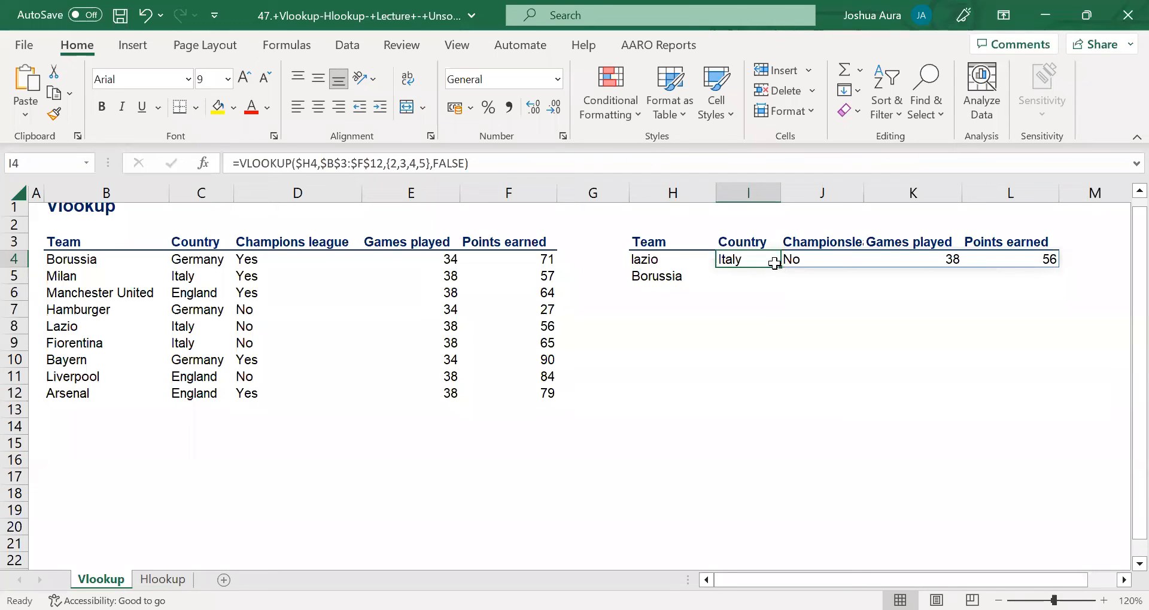
drag(782, 265, 781, 302)
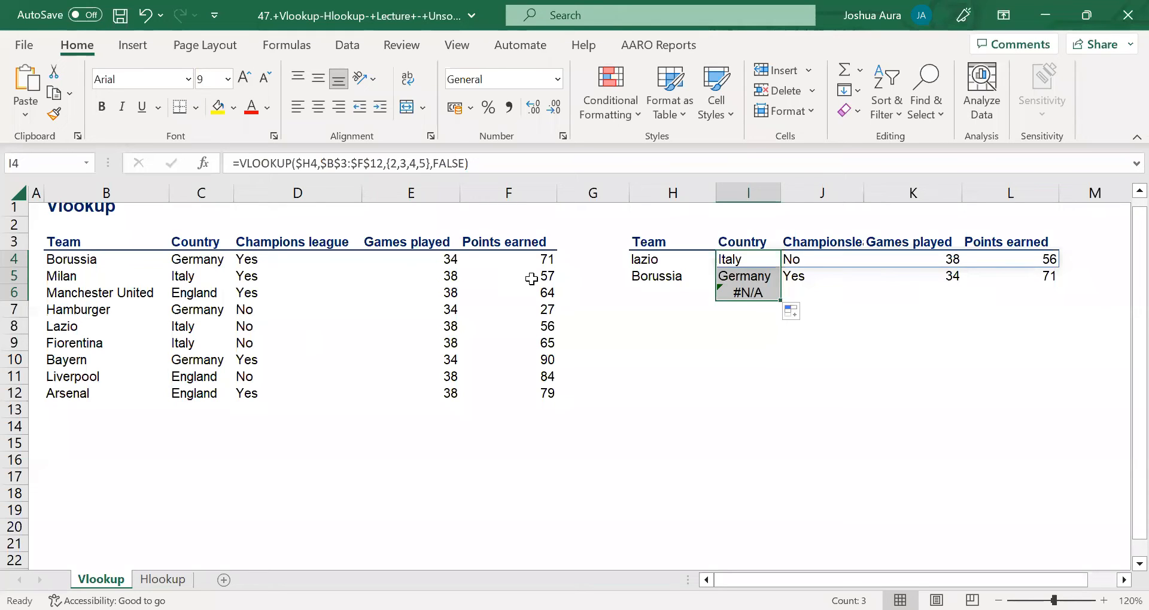
click(656, 293)
text(A)
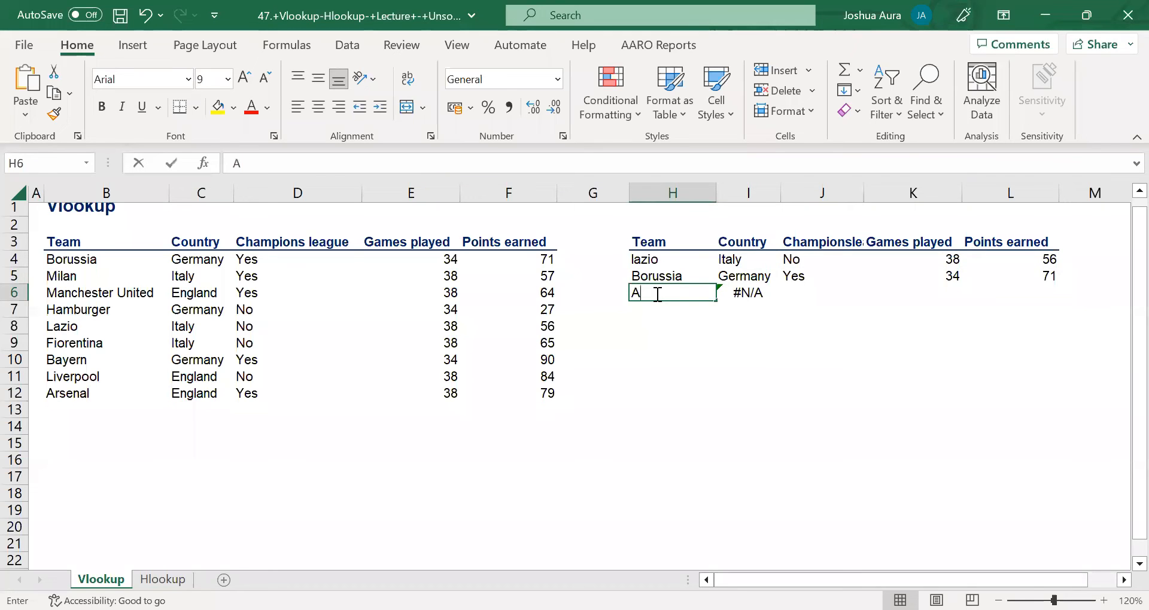
text(rsenal)
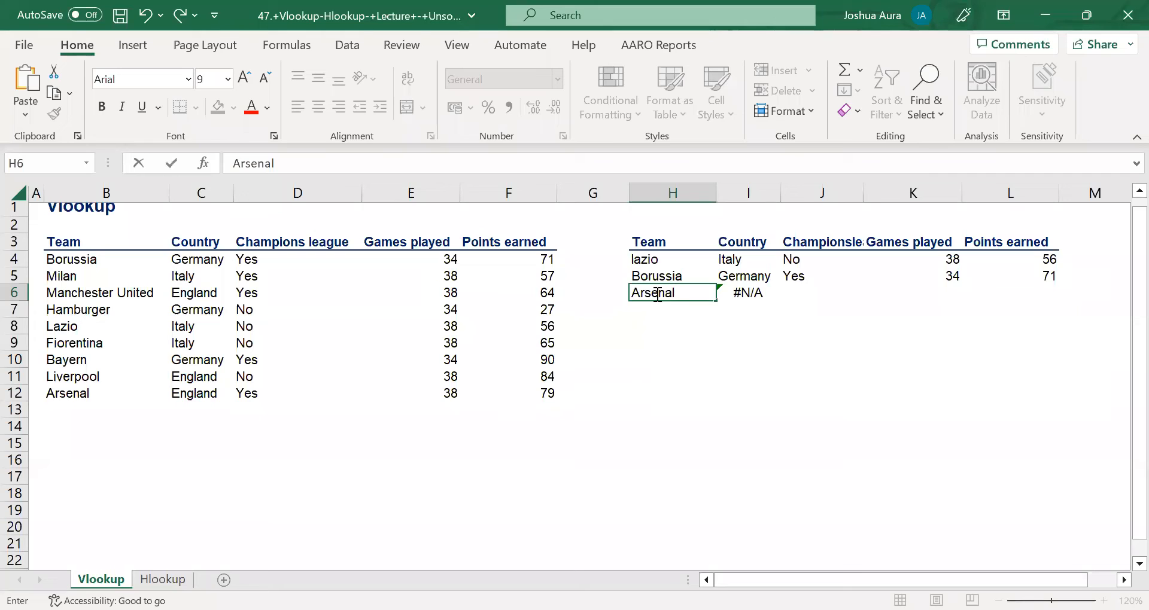
key(Return)
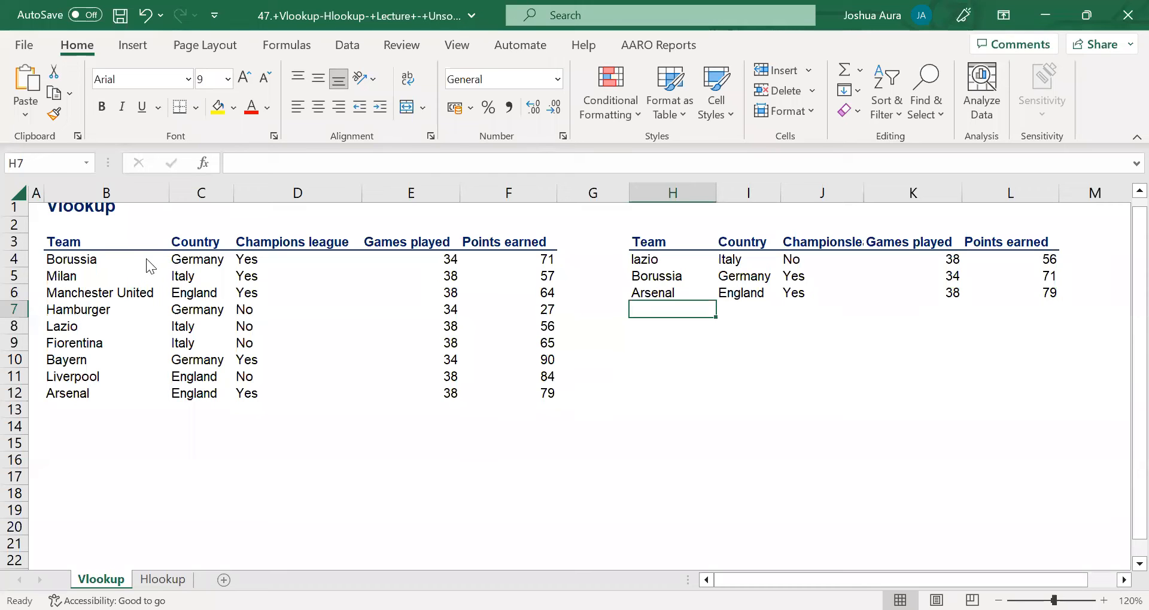
scroll(133, 263, up, 15)
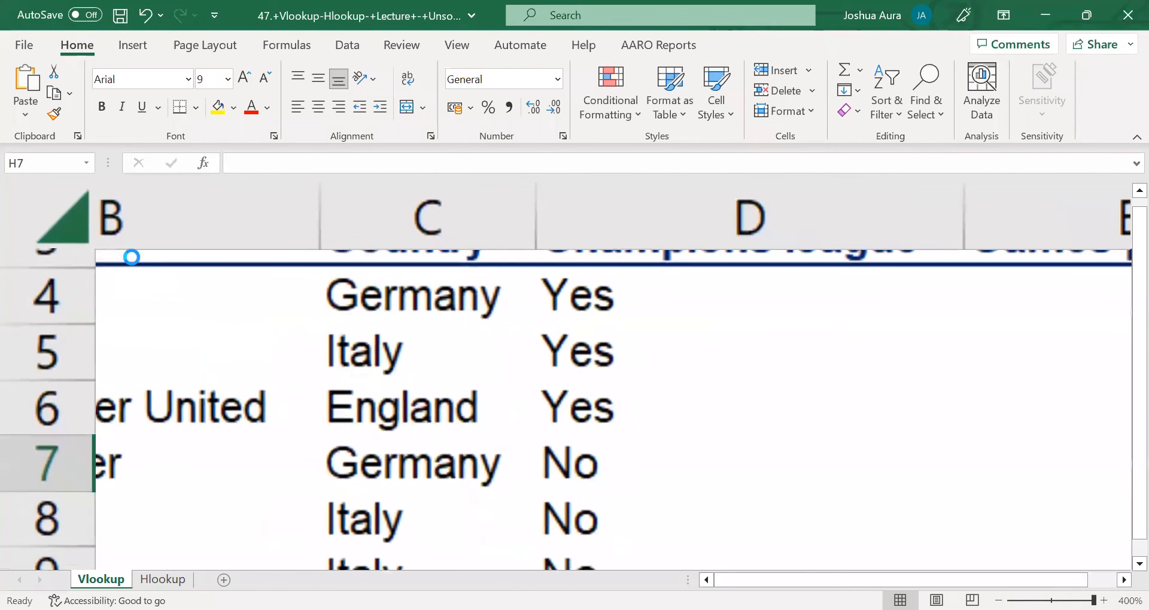
scroll(18, 397, down, 1)
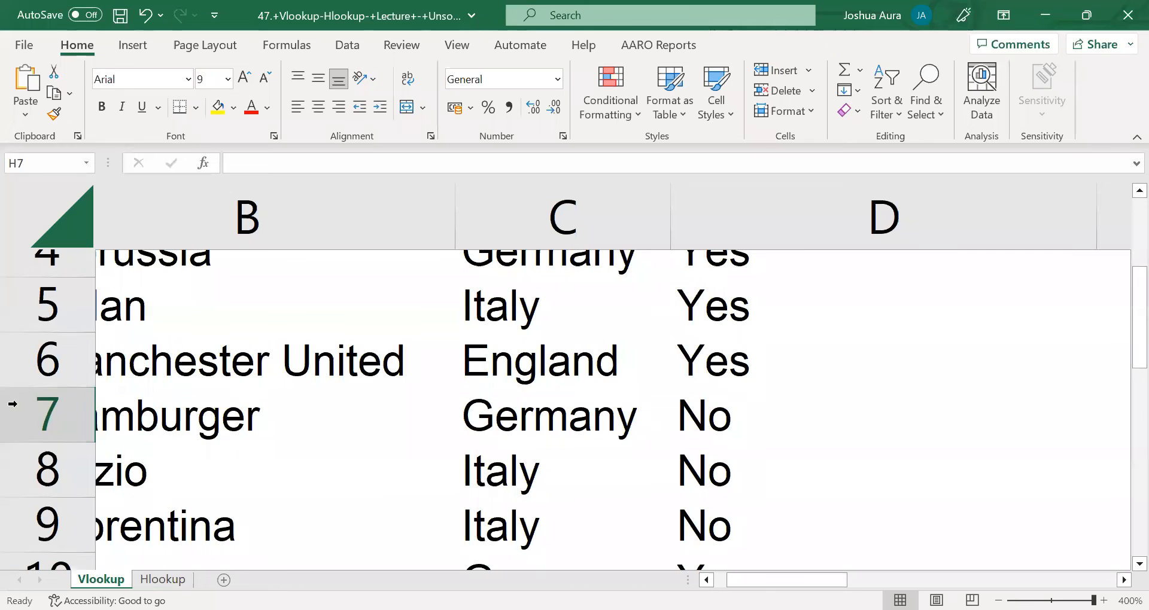
click(12, 422)
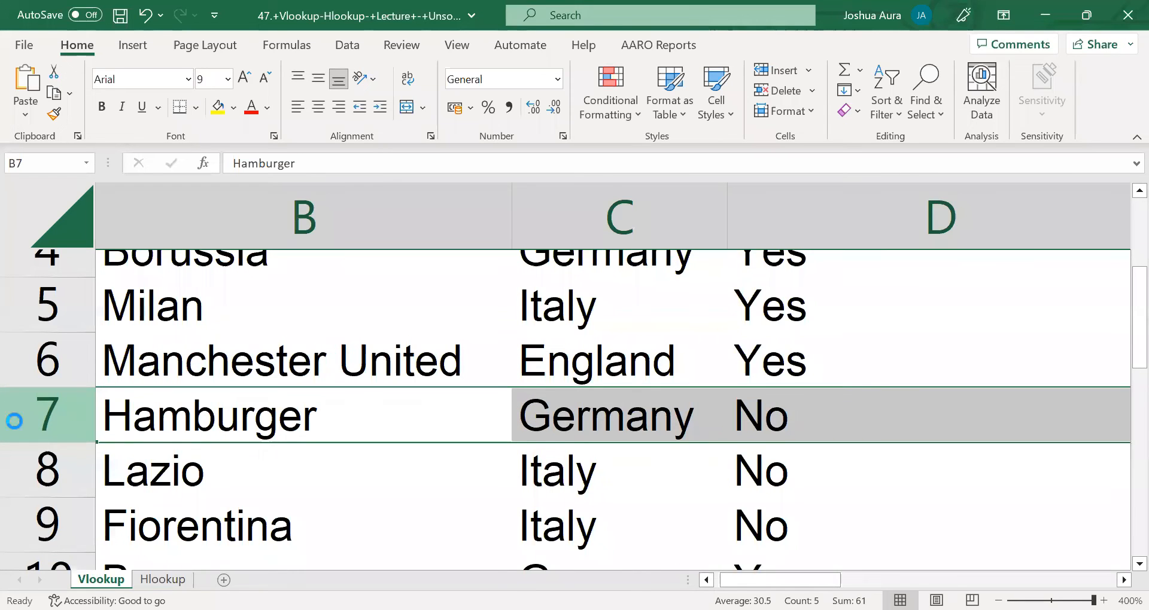
scroll(12, 422, down, 5)
scroll(12, 422, down, 2)
scroll(28, 410, right, 5)
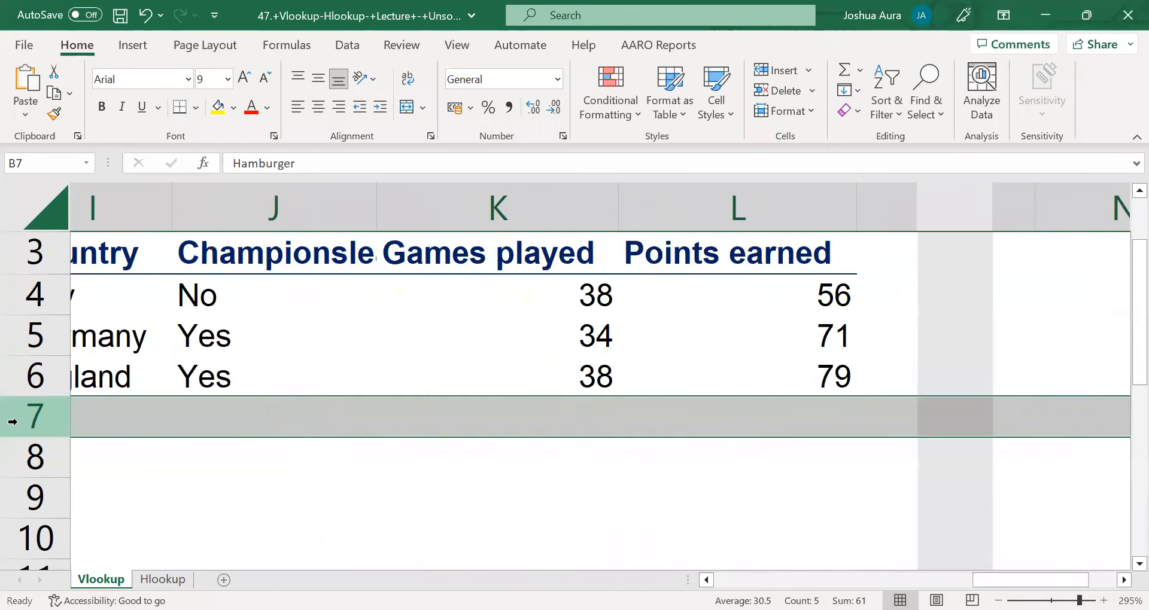